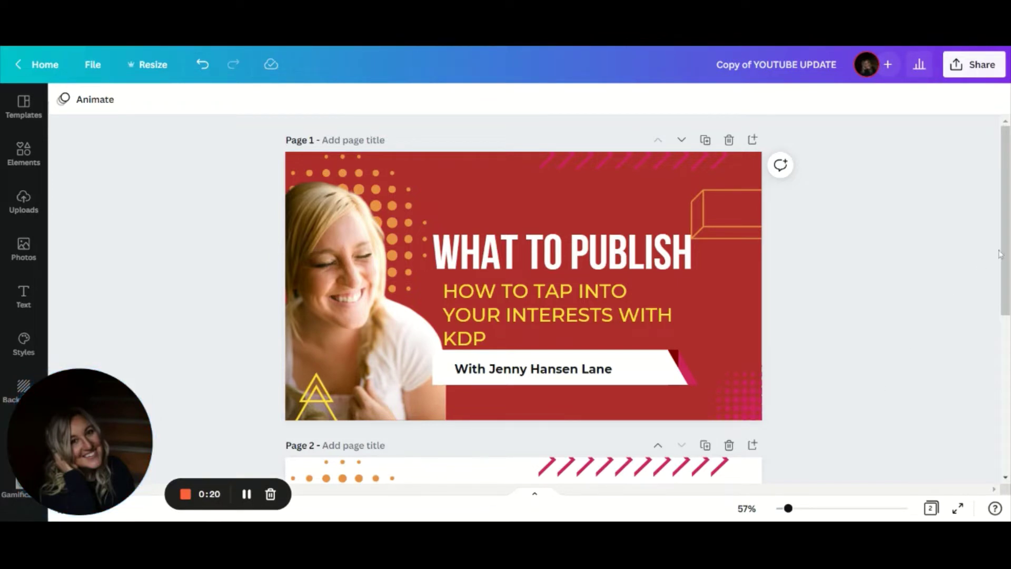
- Add two blank lines below 'THING BACK TO THE BEGINNING' in page 2's notes text box
mouse_move(1008, 175)
mouse_down()
mouse_move(1006, 285)
mouse_move(1000, 171)
mouse_up()
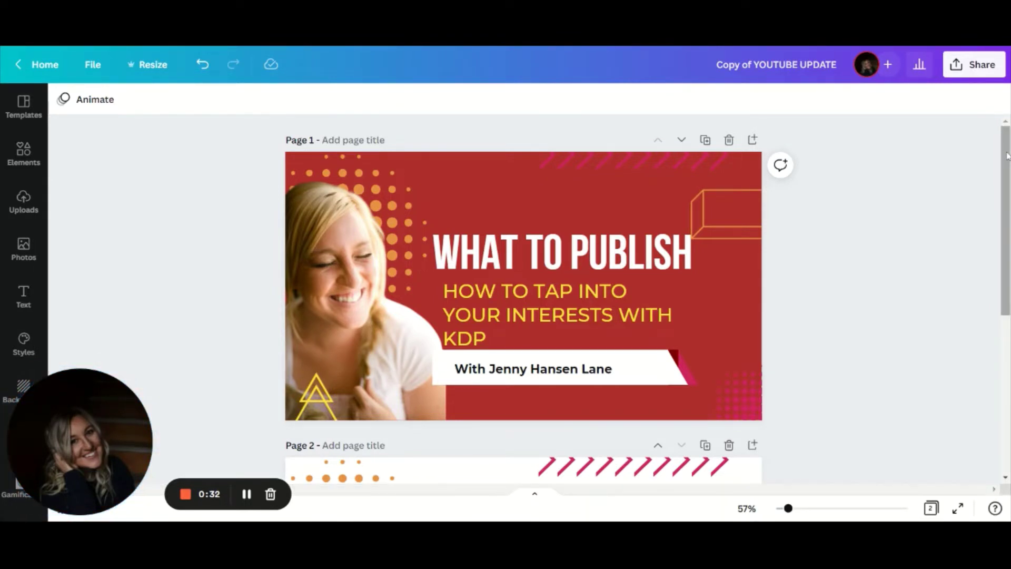
scroll(523, 299, down, 3)
scroll(524, 299, down, 3)
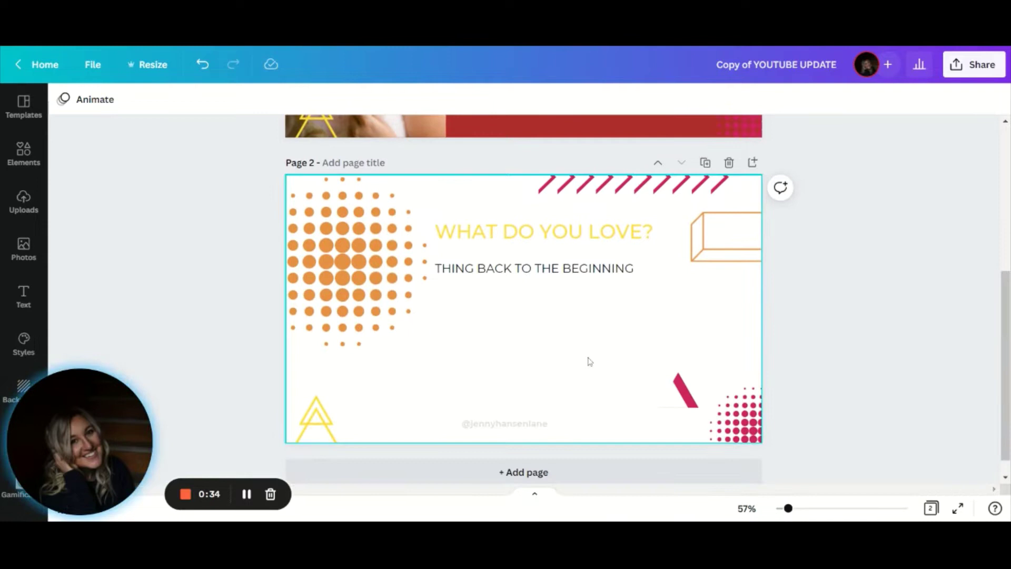
click(636, 272)
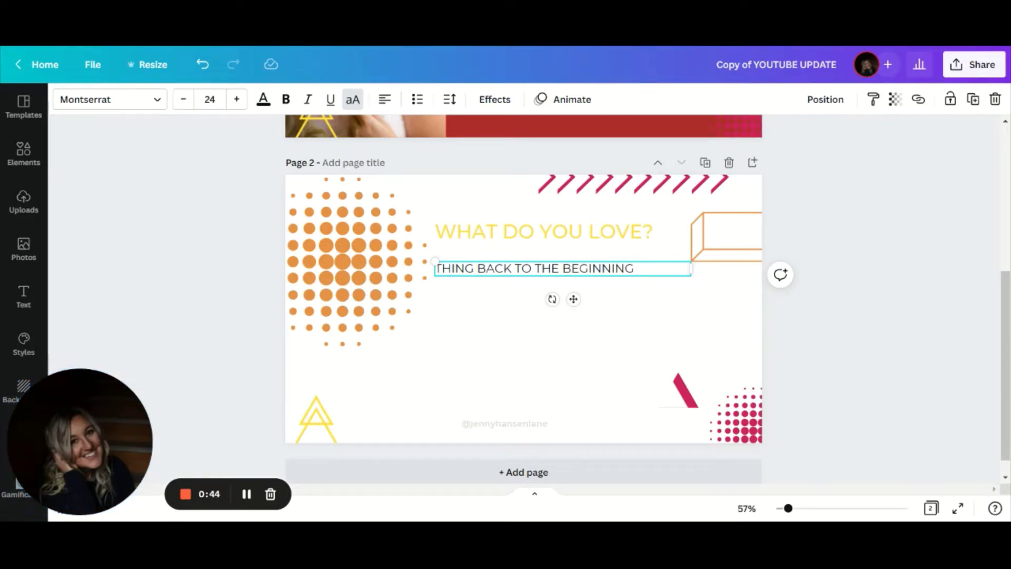
key(Return)
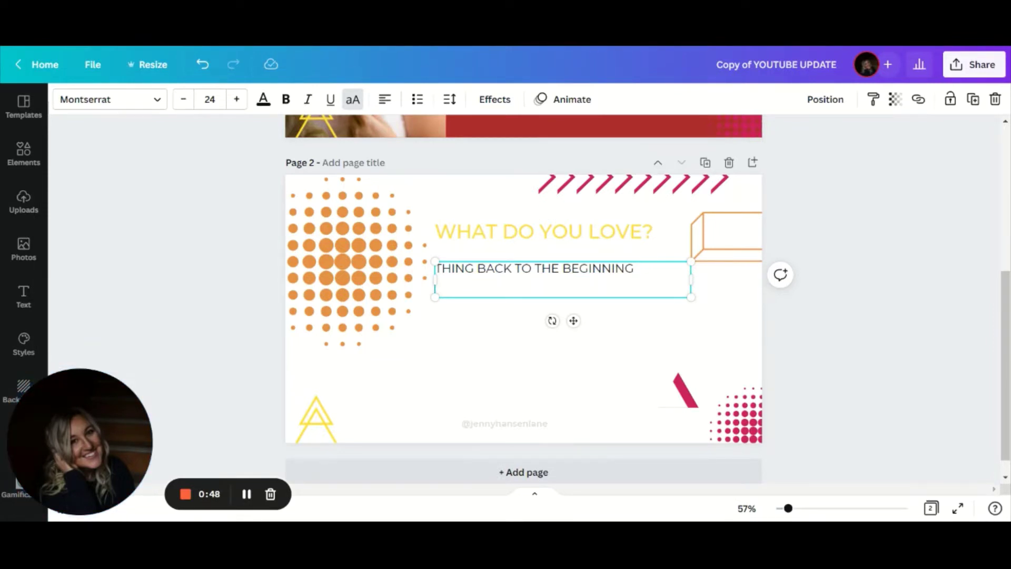
key(Return)
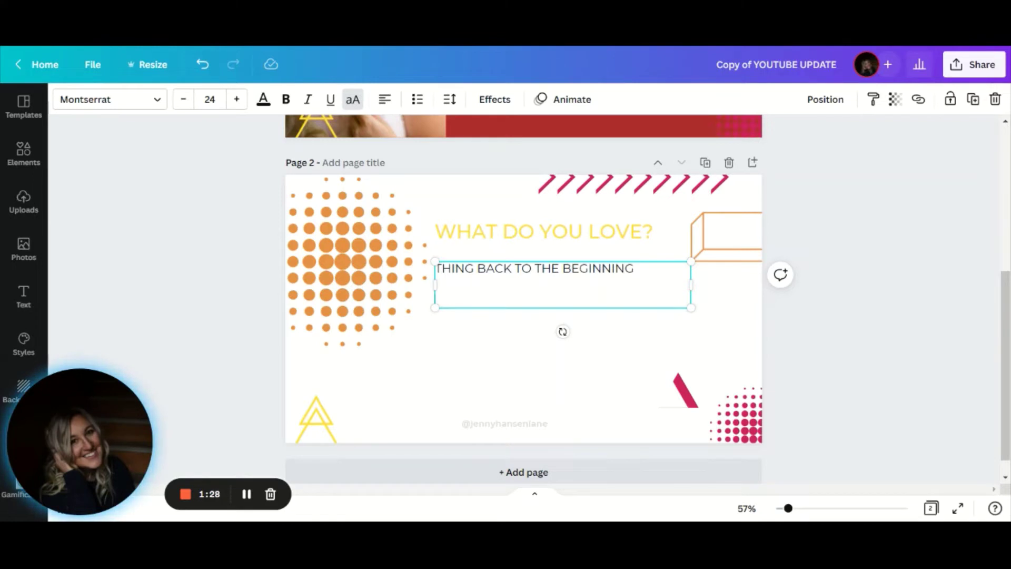
- Add the notes 'AMAZON INCOGNITO- COMES IN THE SEARCH- FREE WAY TO VALIDATE THE BOOK.' and '239 PUBLISHED IN 90 DAYS.'
text(AMAZON INCOGNIT)
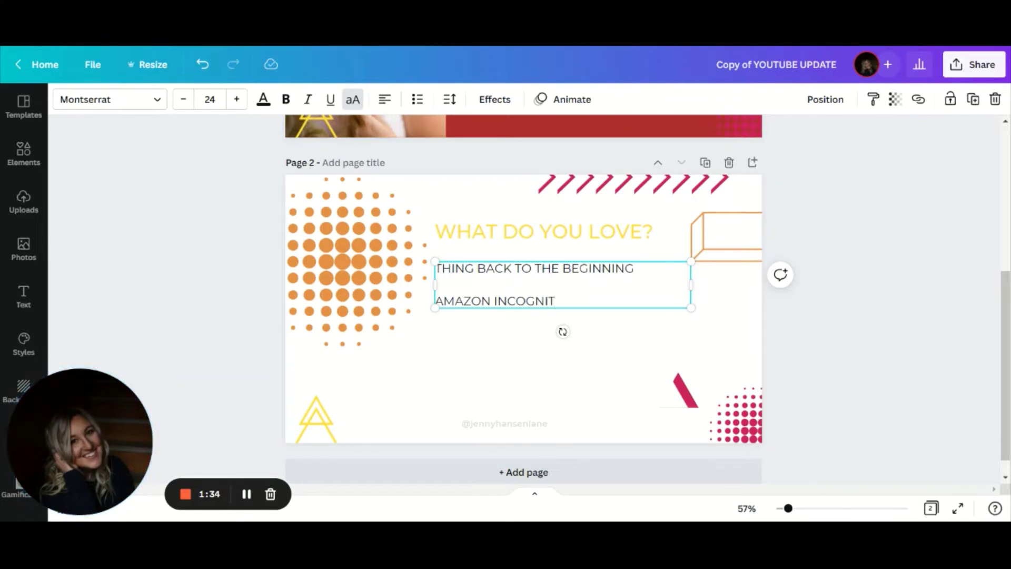
text(O)
text(- COMES IN THE )
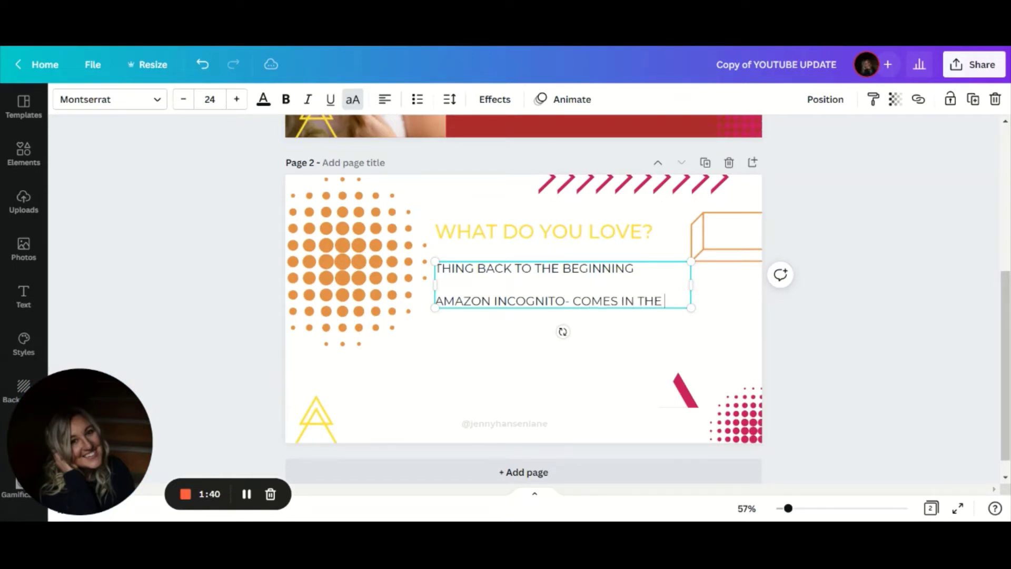
text(SEARCH)
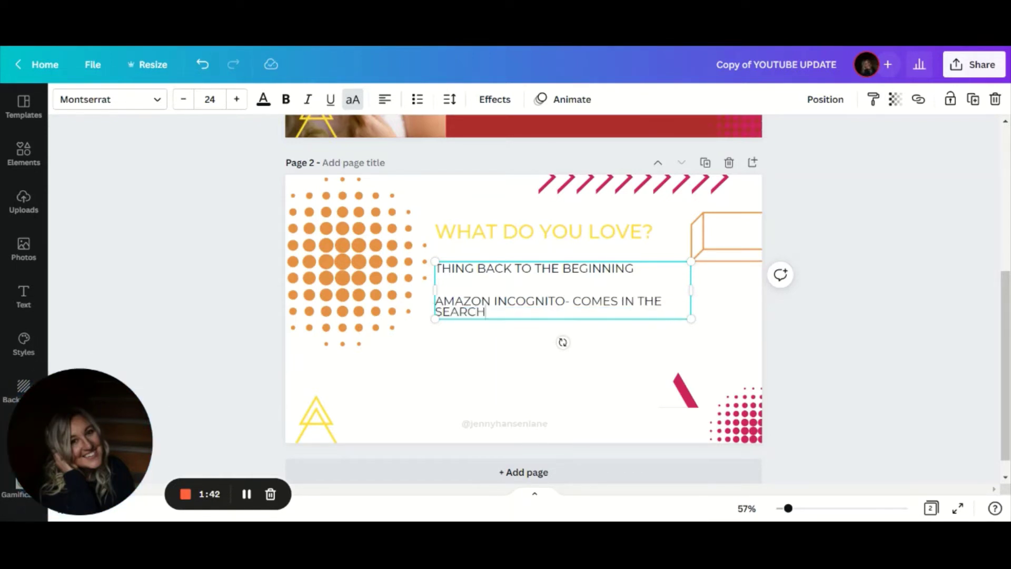
text(- FREE WAY TO V)
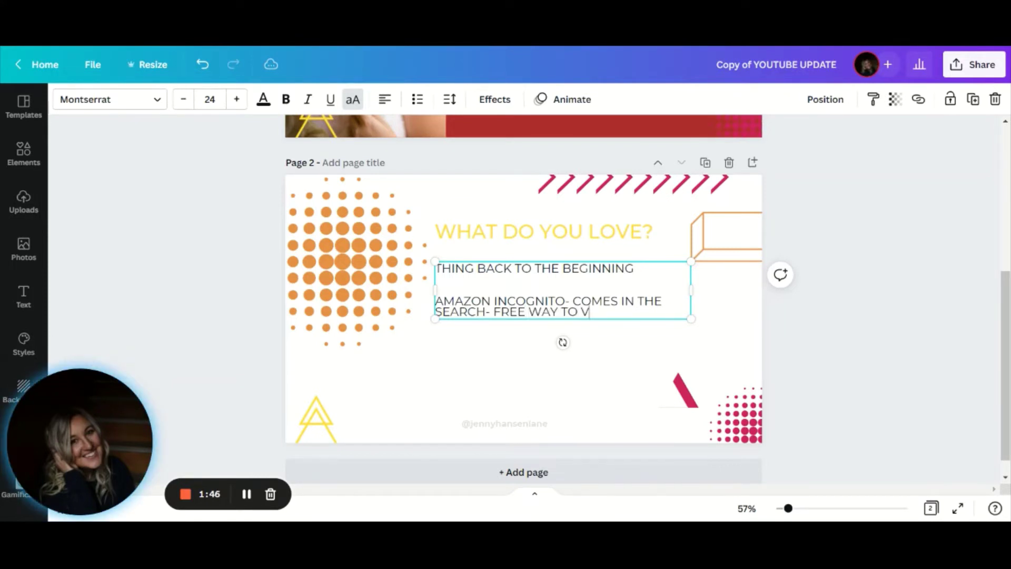
text(ALIDATE)
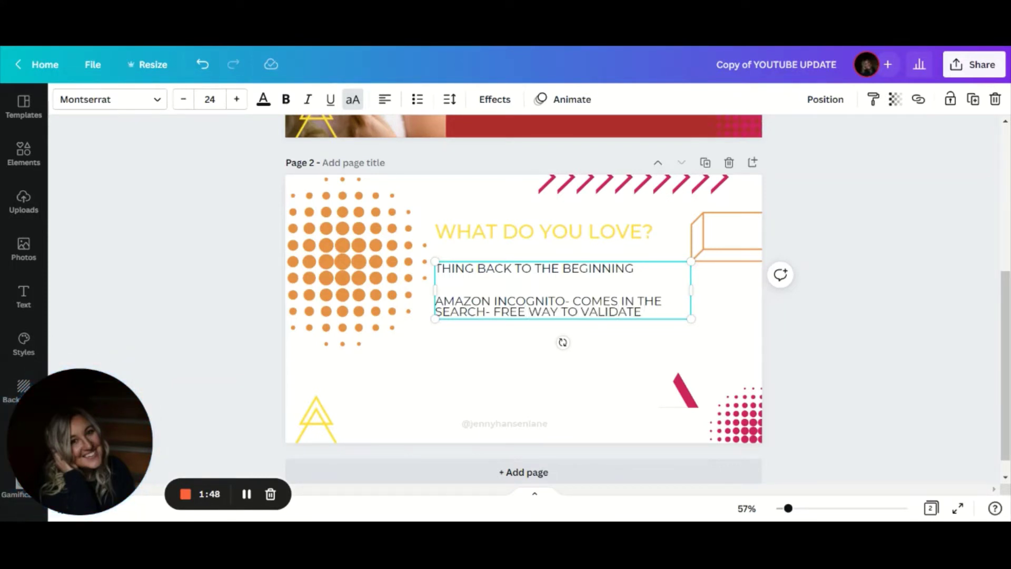
text( THE BOOK.)
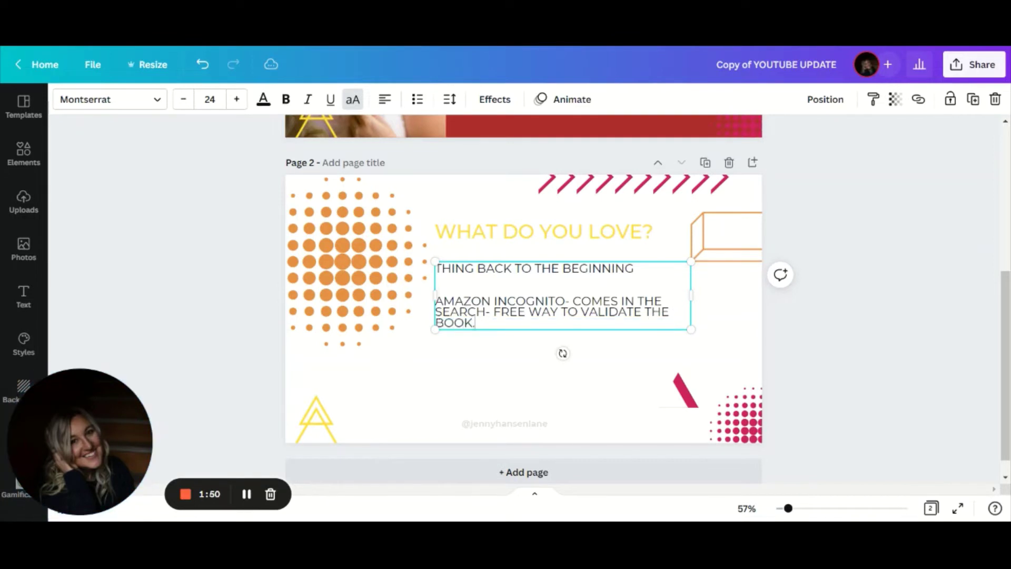
key(Return)
key(Return)
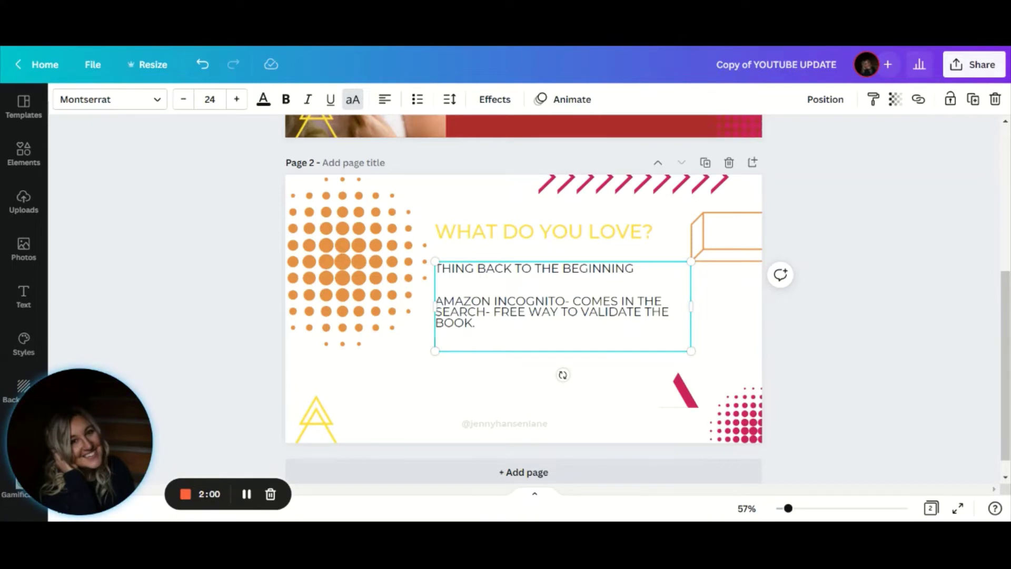
text(239 PUB)
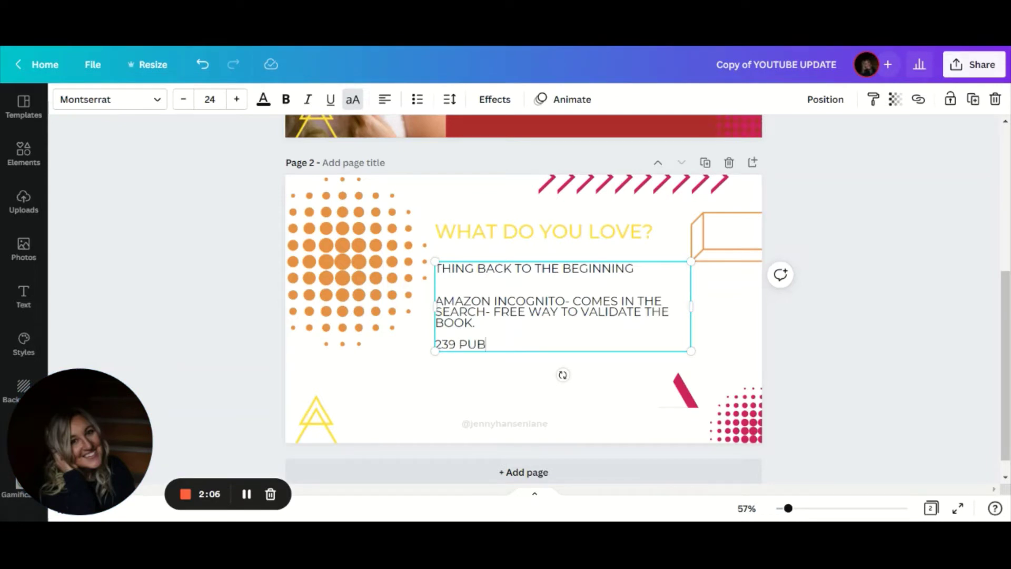
key(BackSpace)
text(BLISHED IN 90 DAYS.)
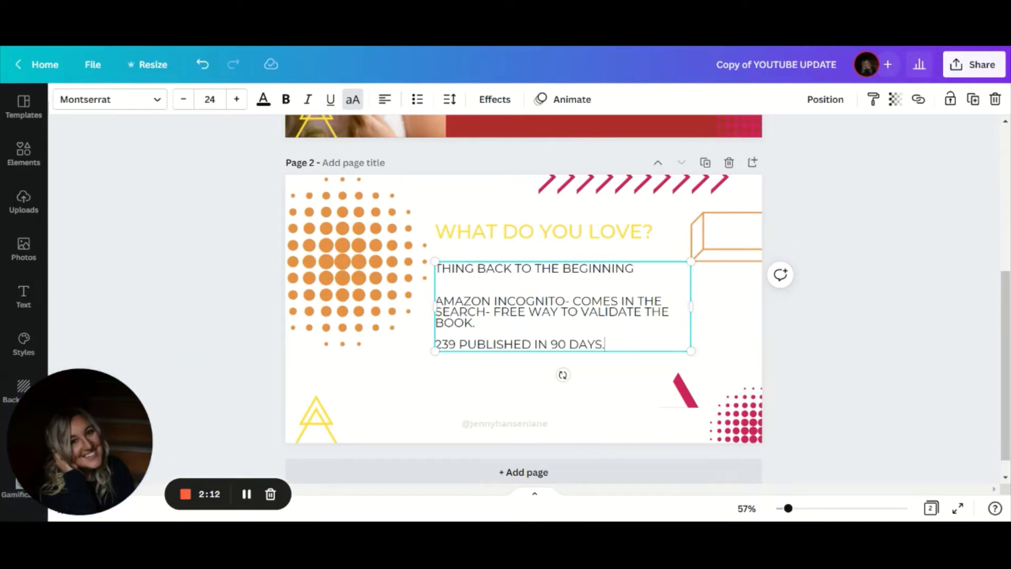
key(Return)
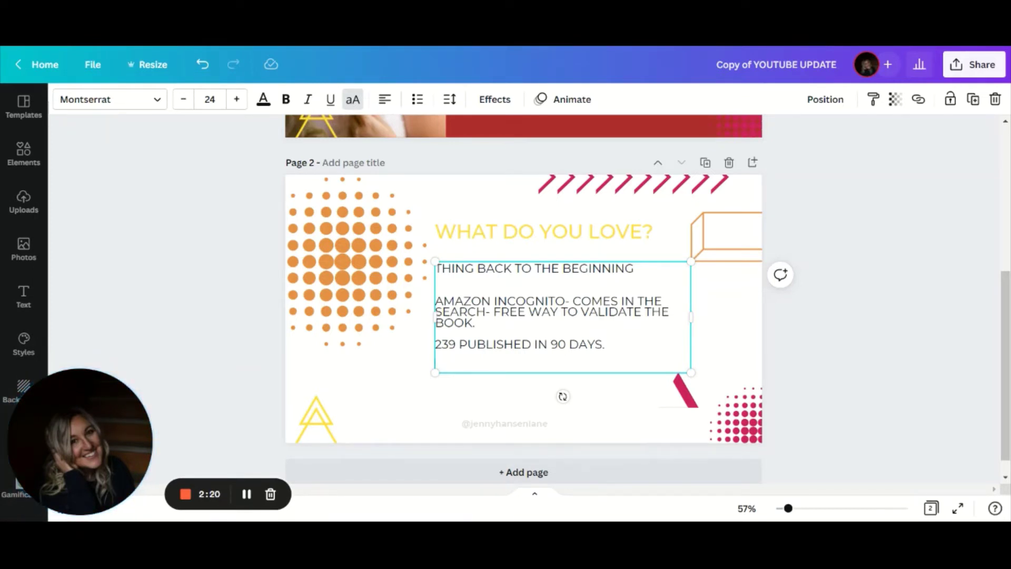
- Stretch the notes box taller and add blank lines below '239 PUBLISHED IN 90 DAYS.'
key(Return)
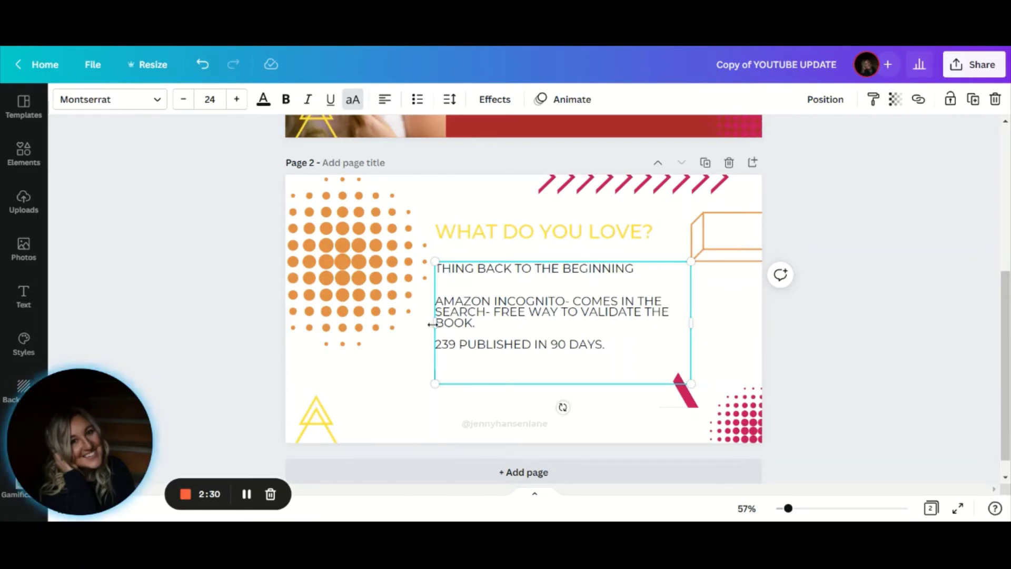
drag(429, 323, 431, 324)
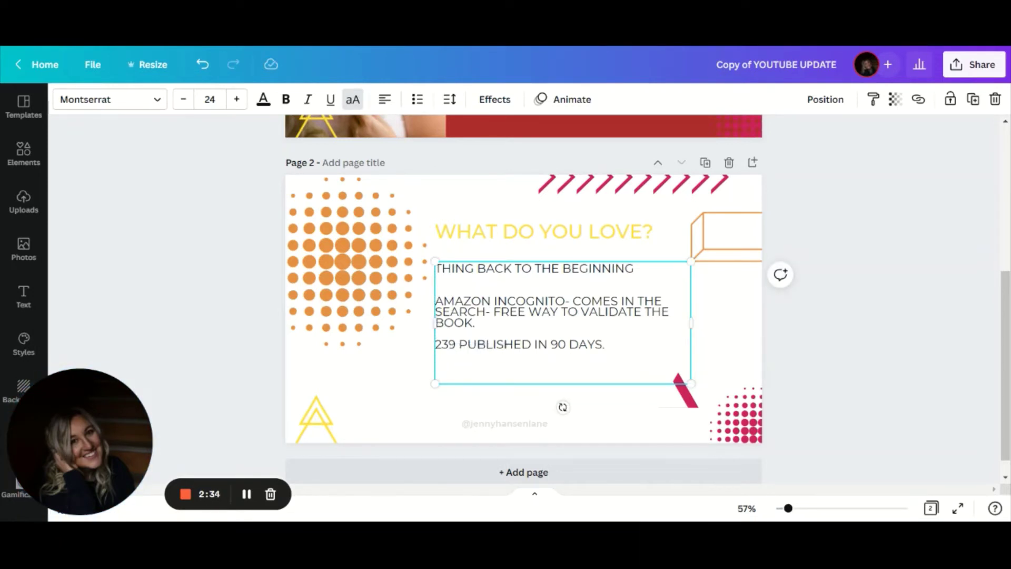
click(606, 344)
key(Return)
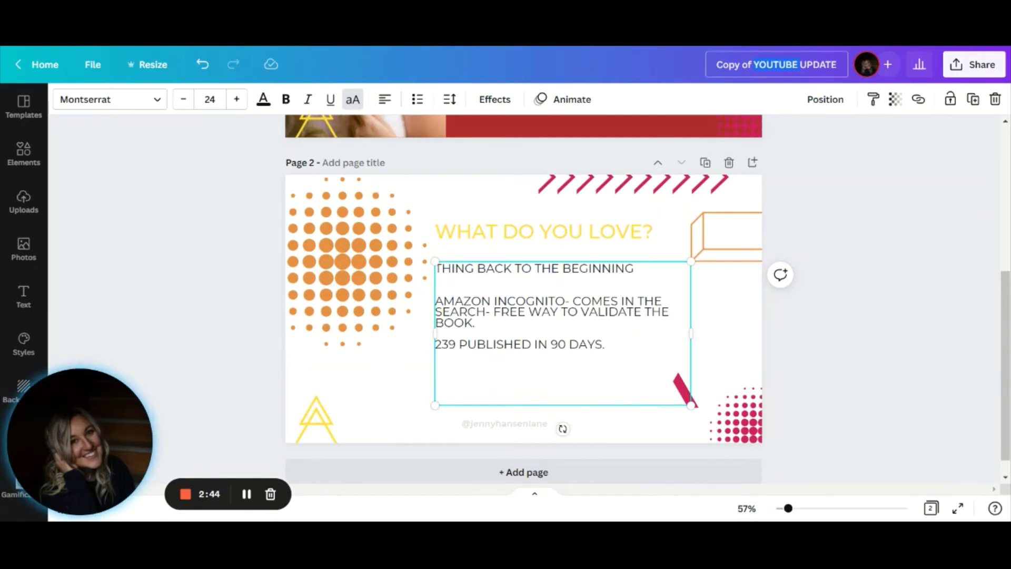
- Rename the design to 'WHAT YOU LOVE' and add a period to the first note line
click(777, 65)
text(WHAT Y)
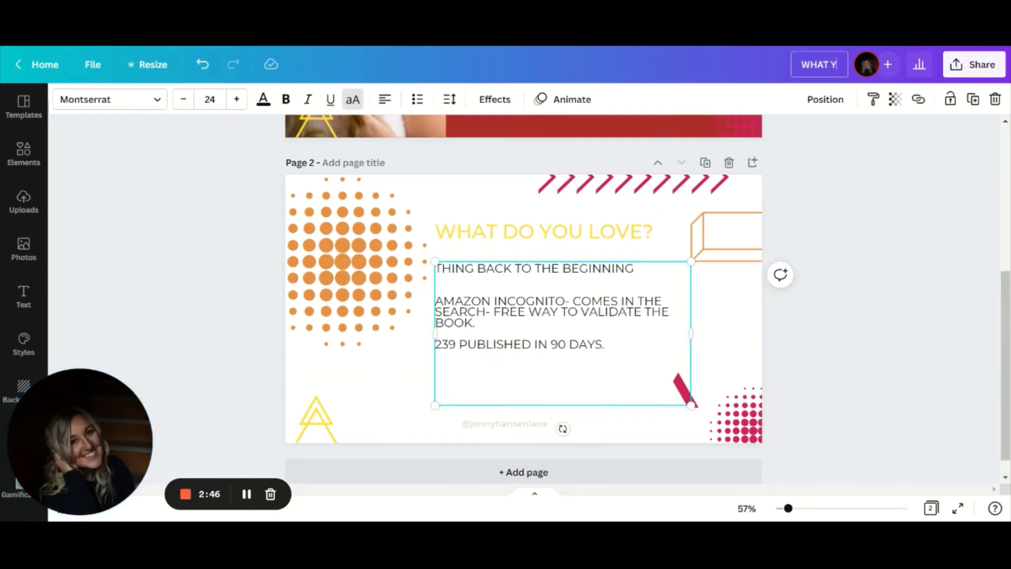
text(OU LOVE)
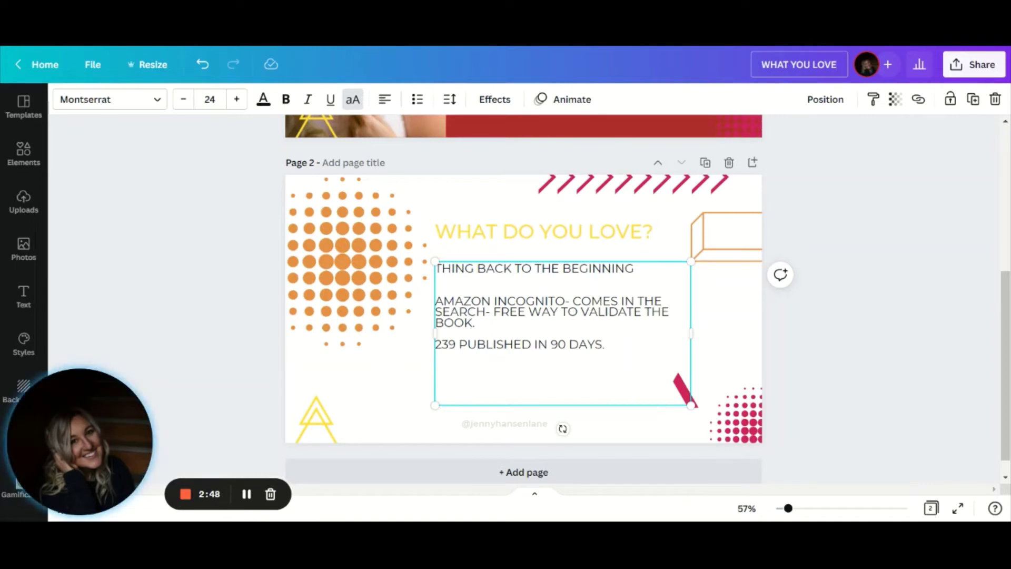
key(Return)
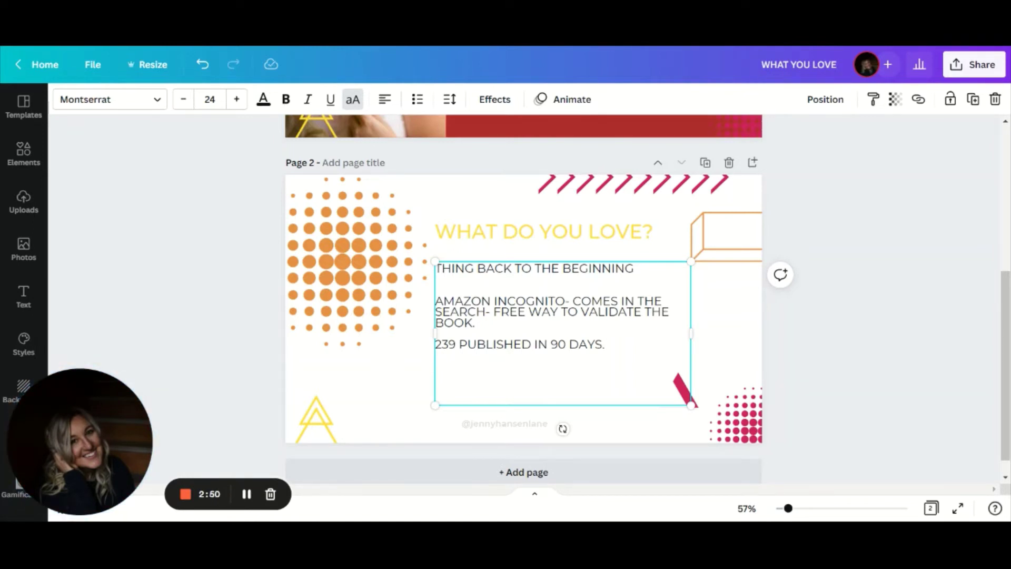
click(635, 268)
text(.)
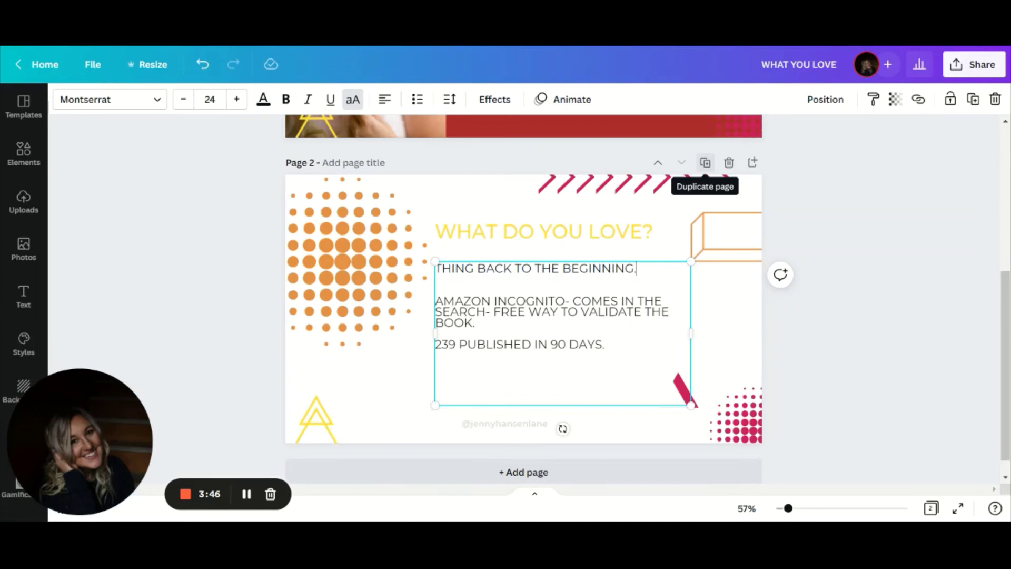
- Duplicate page 2 as Page 3, move its notes box up, and select all the text
click(705, 164)
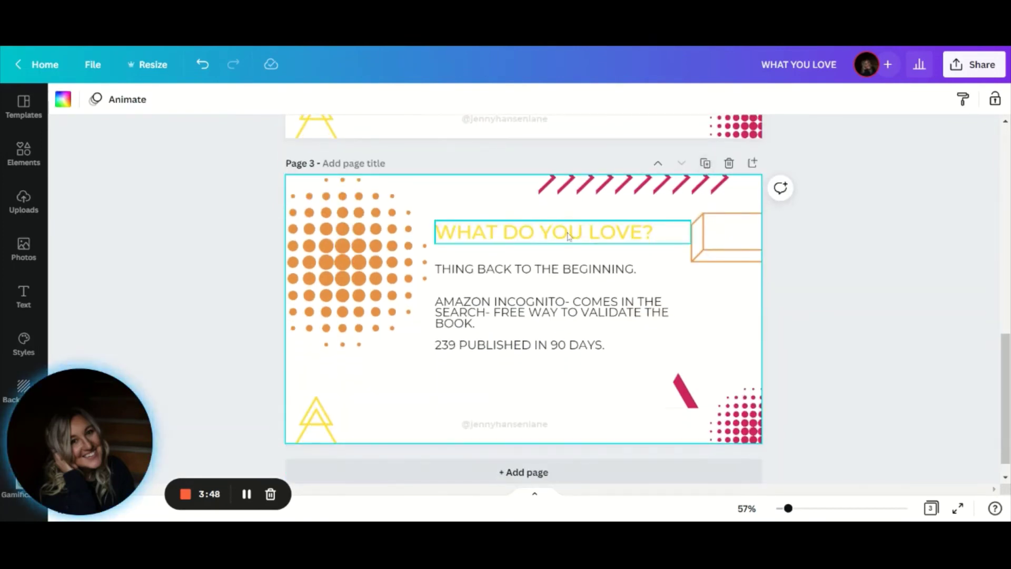
drag(539, 269, 537, 235)
triple_click(537, 236)
key(ctrl+a)
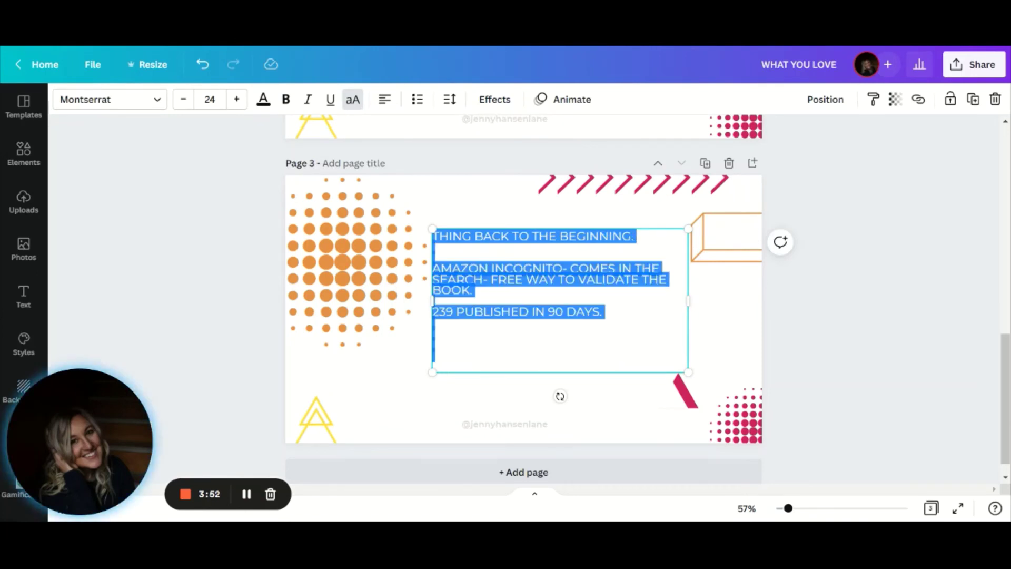
- Replace the notes with 'BURNOUT IS NOT FROM WORKING TOO HARD OR LONG OF HOURS.' plus blank lines
text(BURNT)
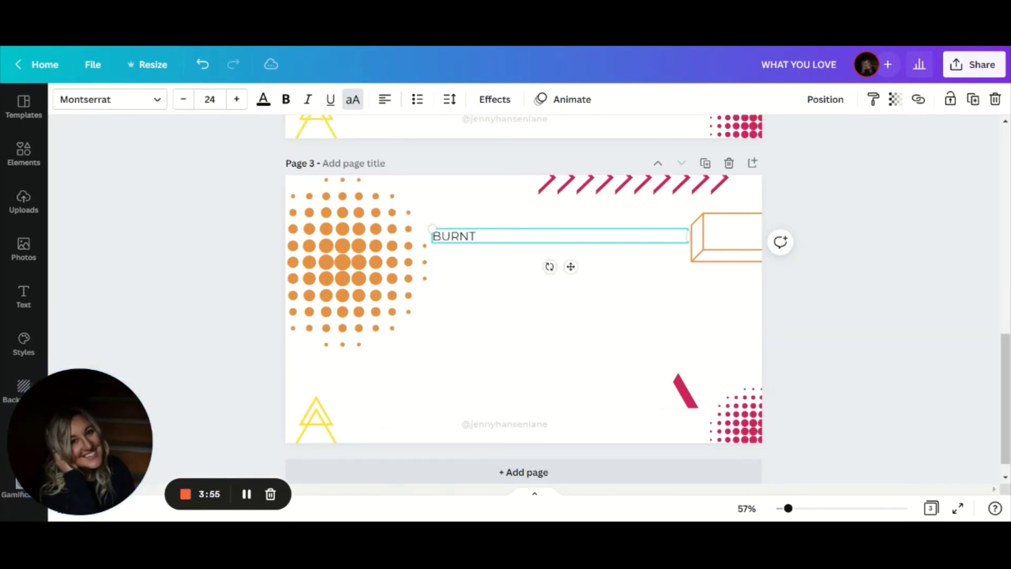
key(BackSpace)
text(OUT IS NOT)
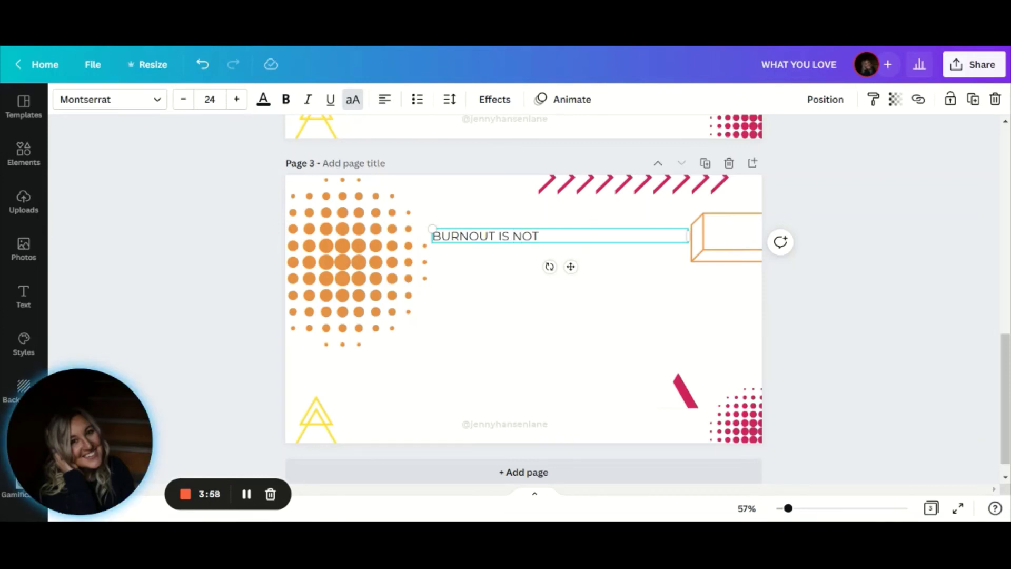
text( FROM WO)
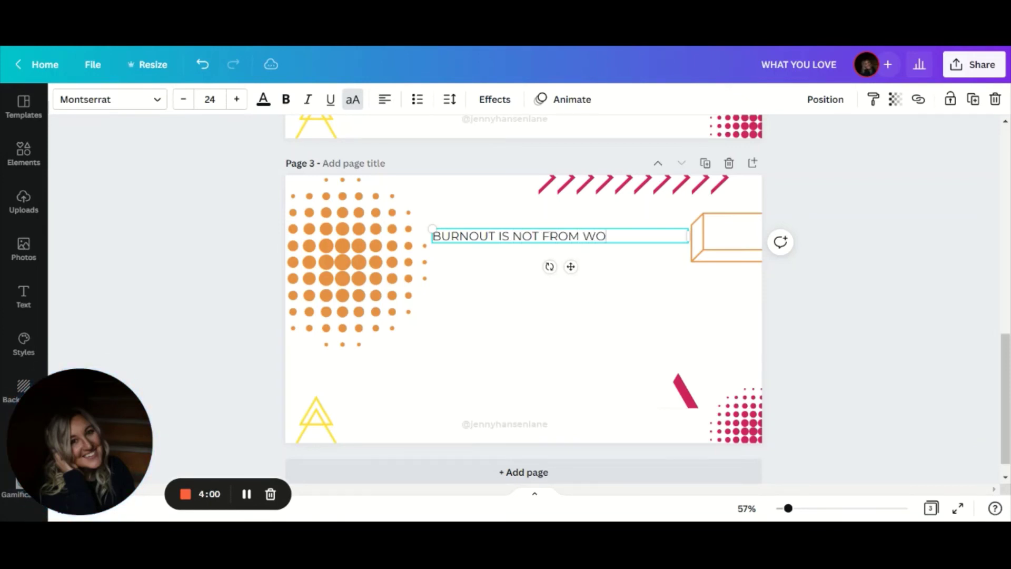
text(RKING TOO )
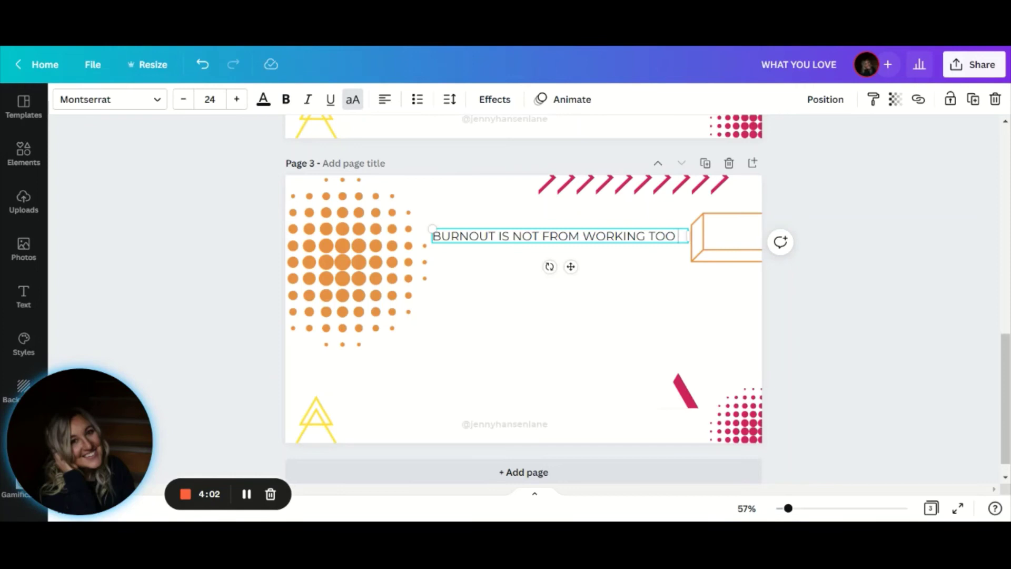
text(HARD OT)
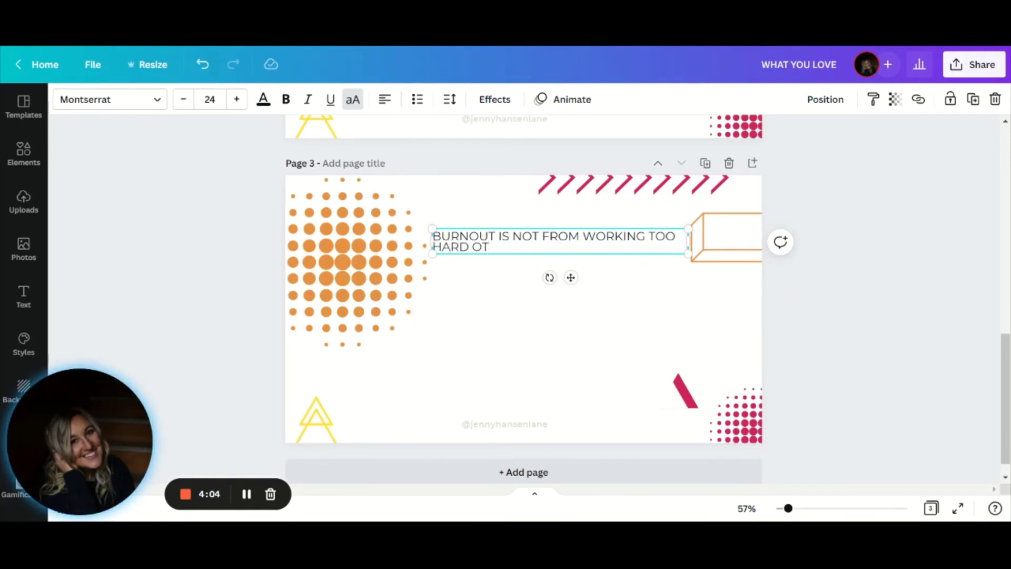
key(BackSpace)
key(BackSpace)
text(OR LONG OF)
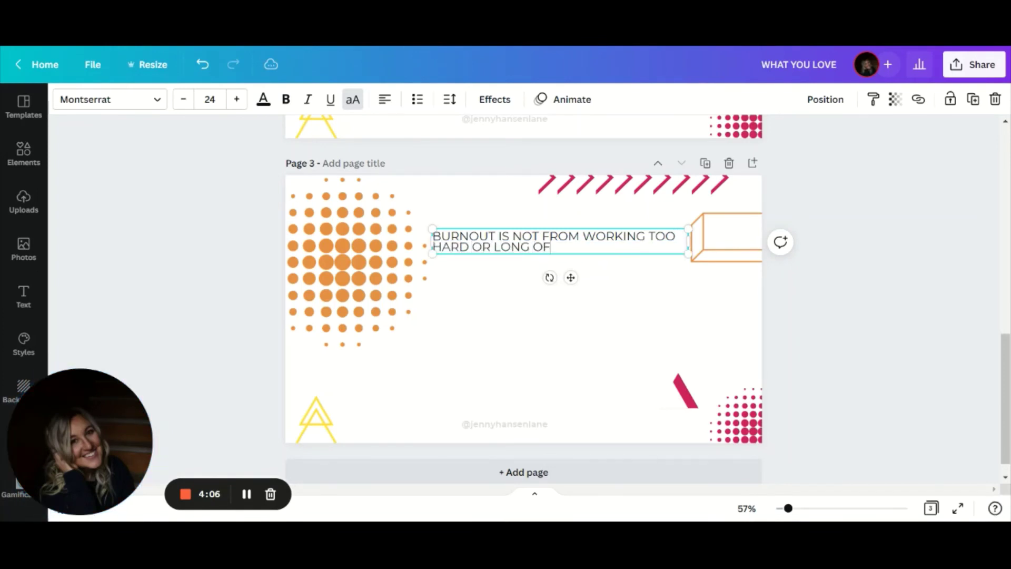
text( HOURS.)
key(Return)
key(Return)
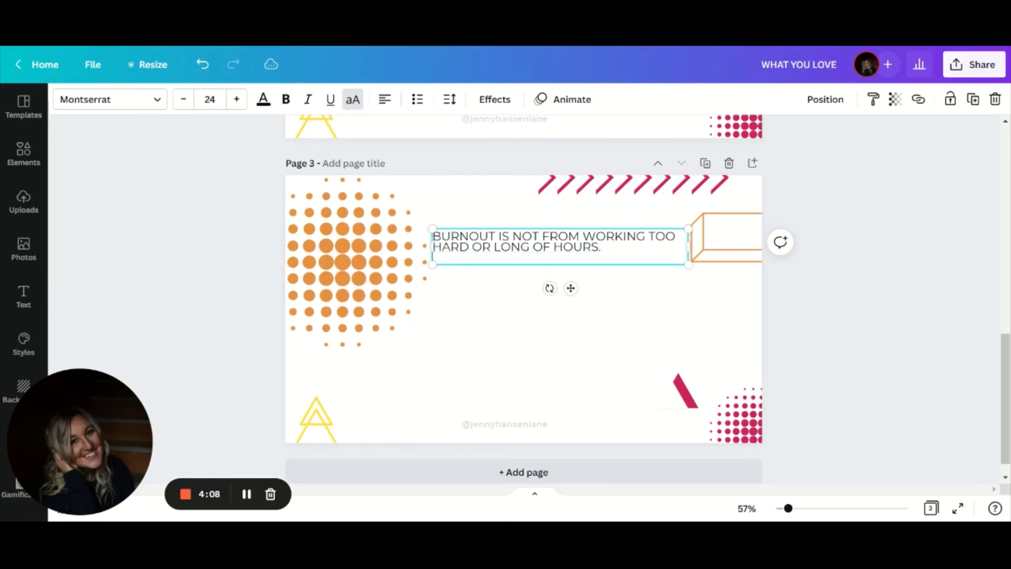
key(Return)
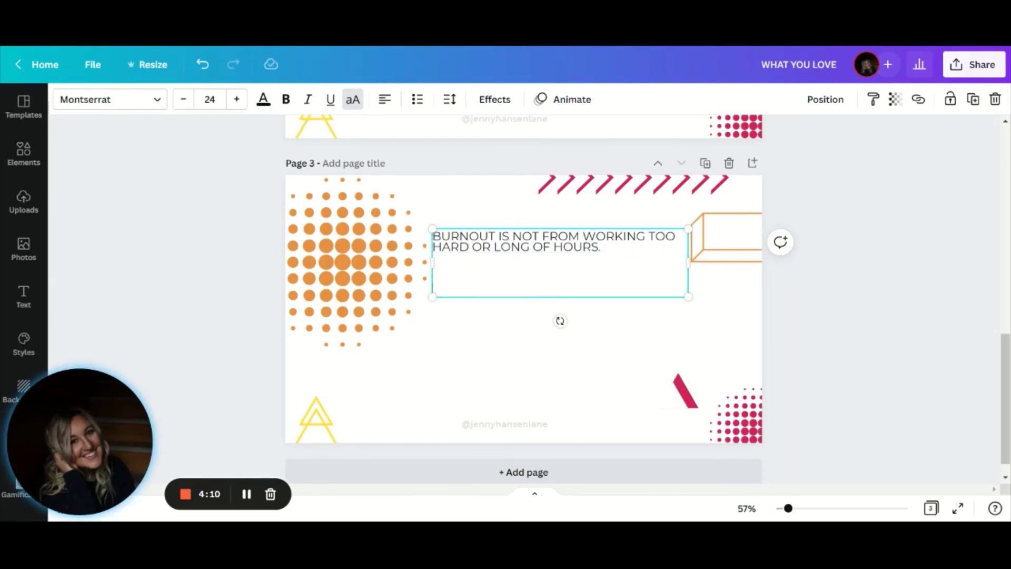
- Add the lines 'BURNOUT IS A LACK OF VISION' and 'LACK OF END GOAL'
text(BUR)
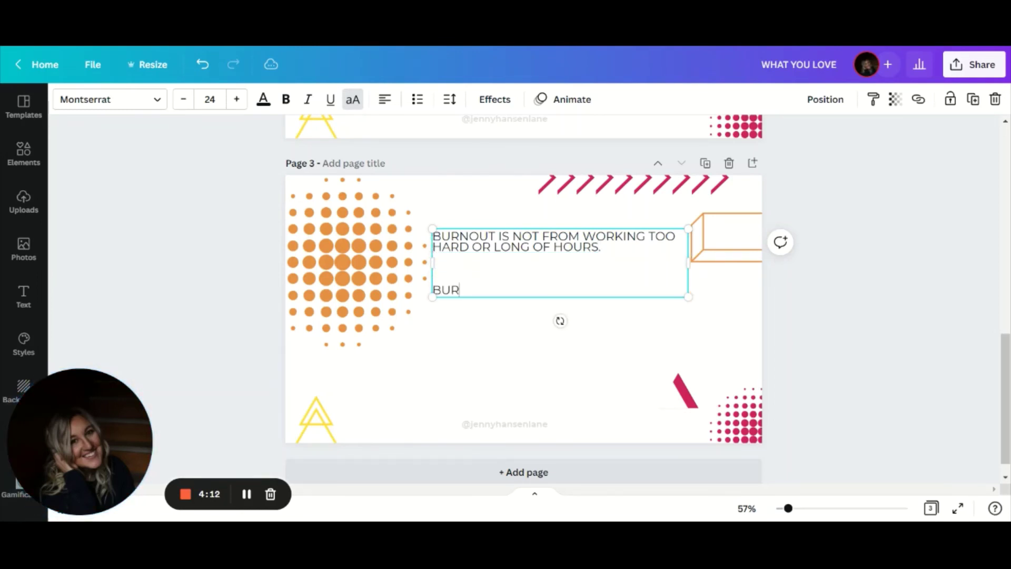
text(NOUT IS A LACK OF B)
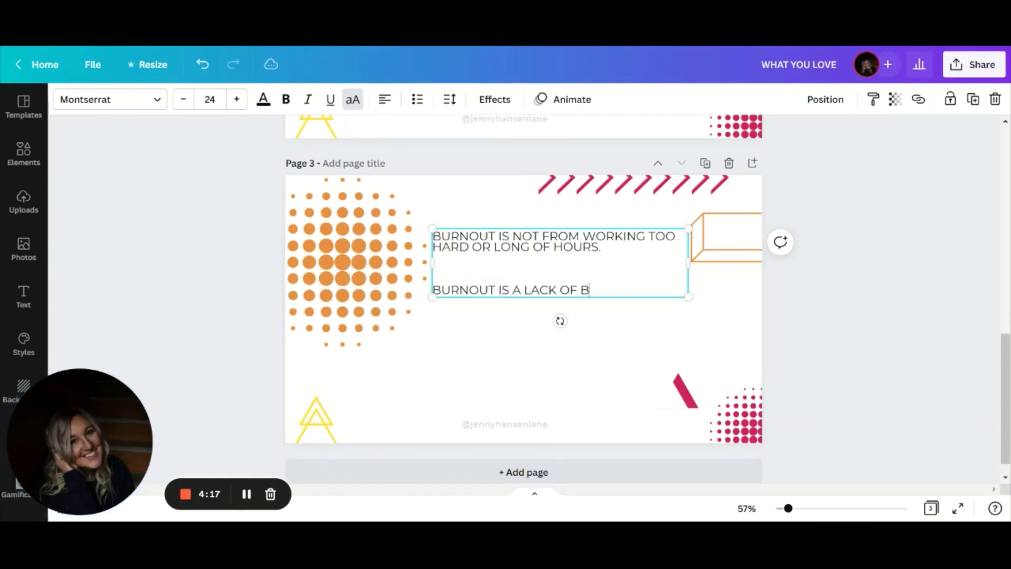
key(BackSpace)
text(VIOS)
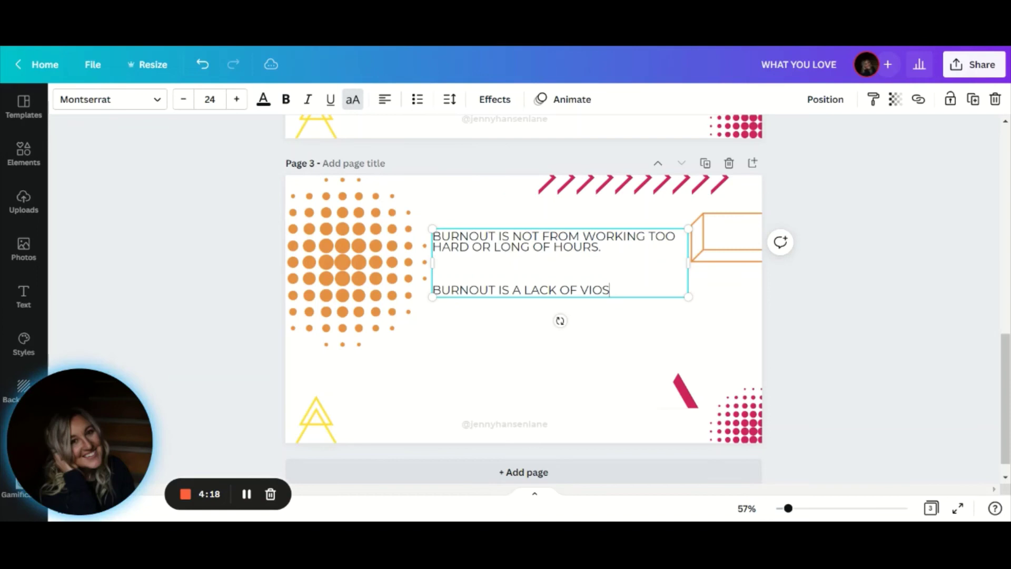
key(BackSpace)
key(BackSpace)
text(SOI)
key(BackSpace)
key(BackSpace)
text(I)
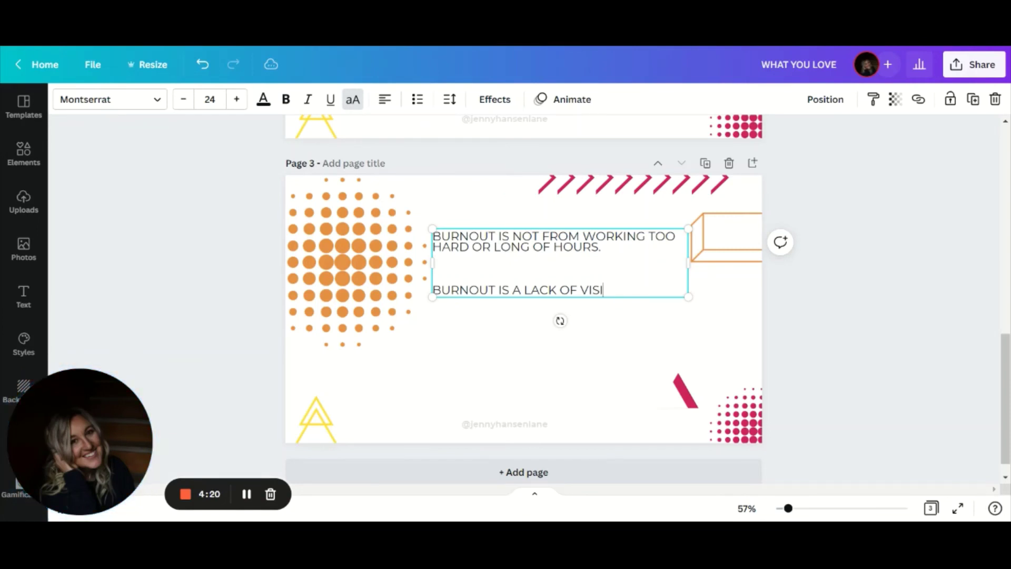
text(ON)
key(Return)
key(Return)
key(Return)
text(LAC)
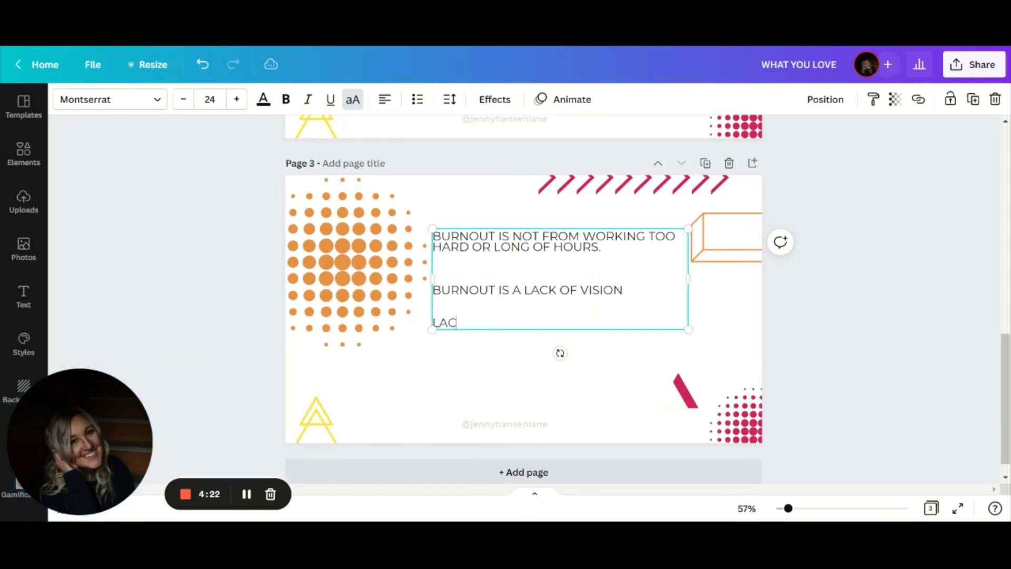
text(K OF END GOAL)
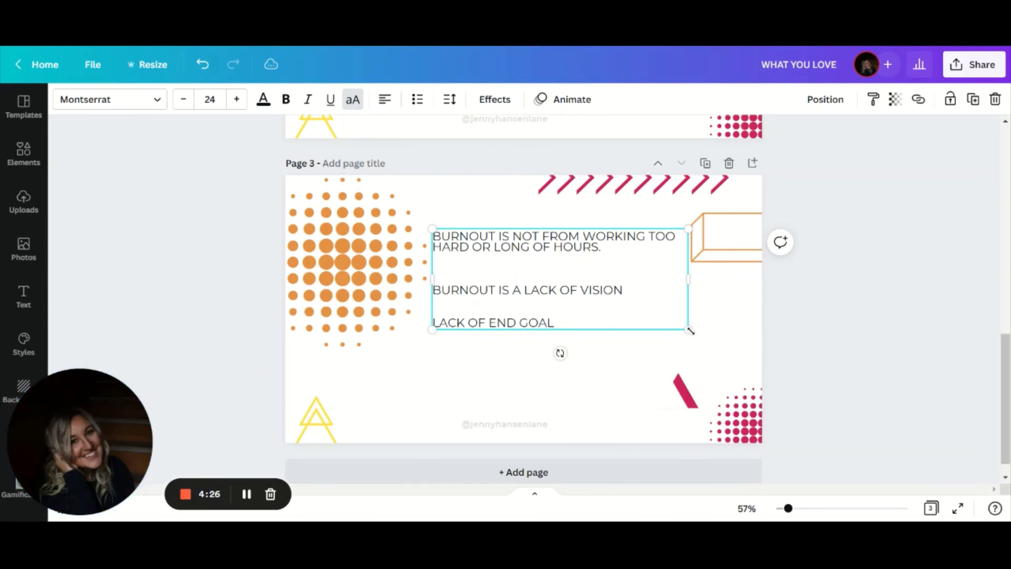
- Resize the burnout notes box so the text grows to about 31 pt
drag(690, 331, 690, 334)
drag(688, 285, 642, 286)
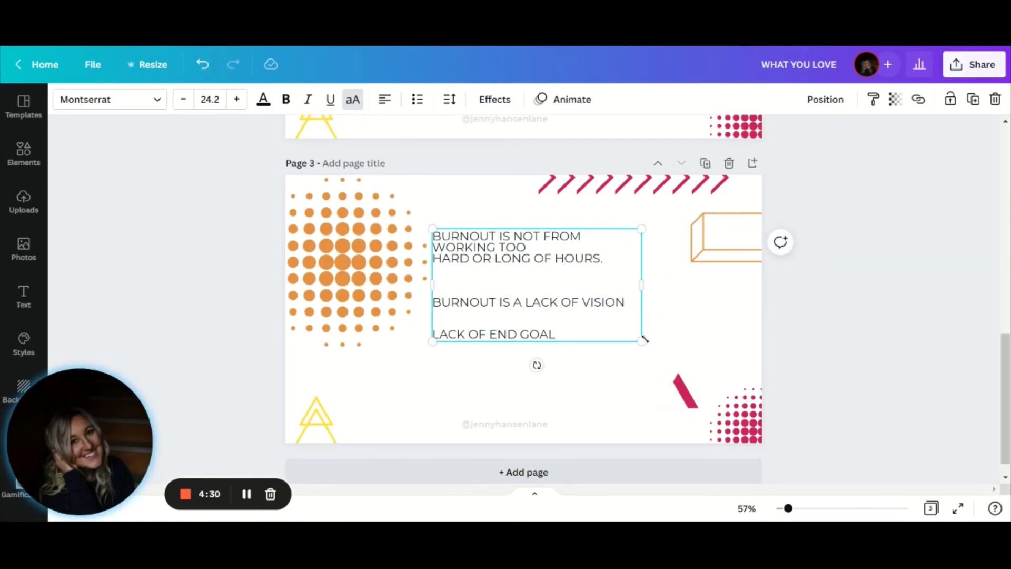
drag(643, 343, 698, 373)
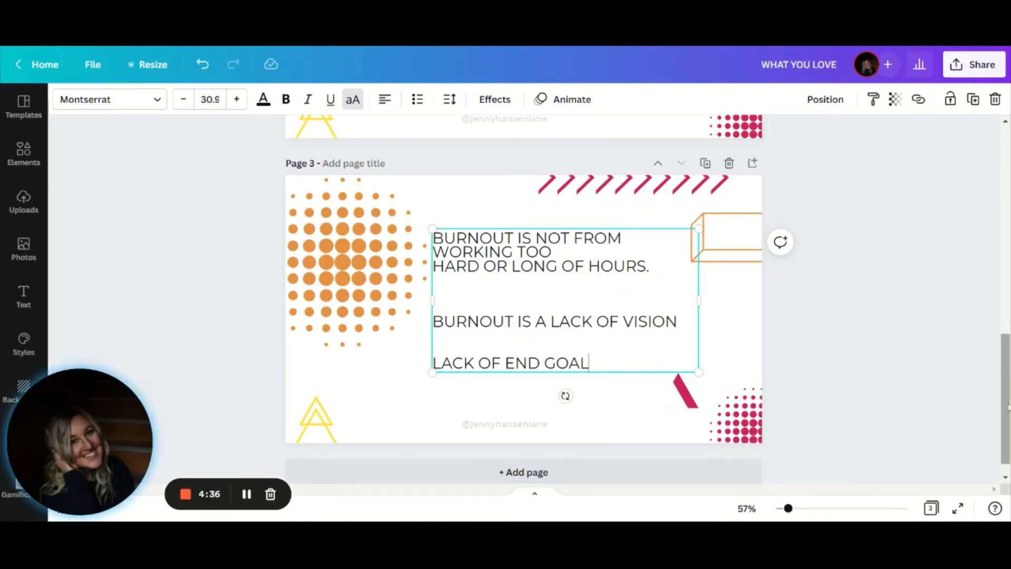
drag(1007, 408, 1007, 294)
- Start the full-screen presentation, showing the 'WHAT DO YOU LOVE?' slide with its three notes
click(923, 416)
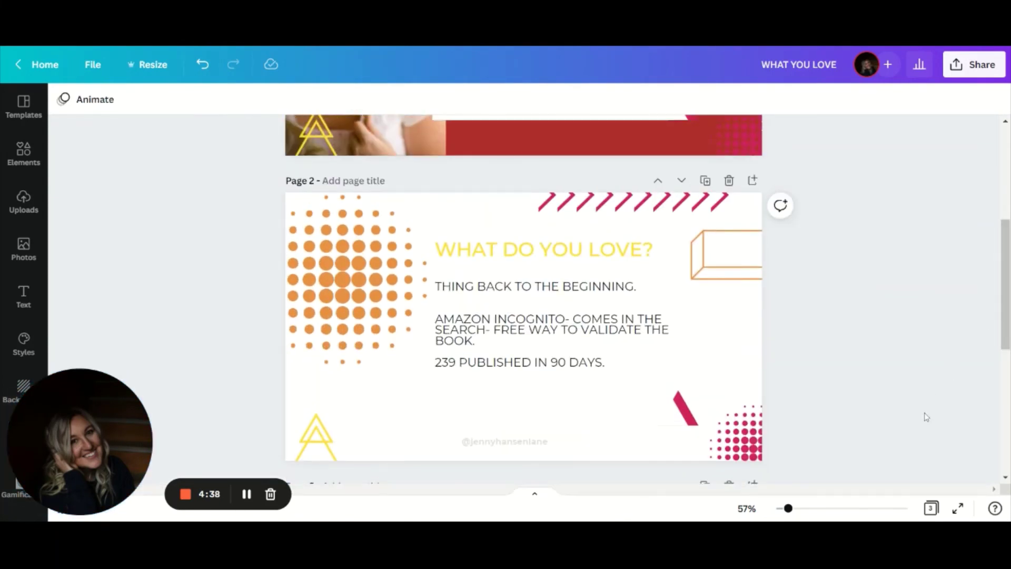
click(957, 508)
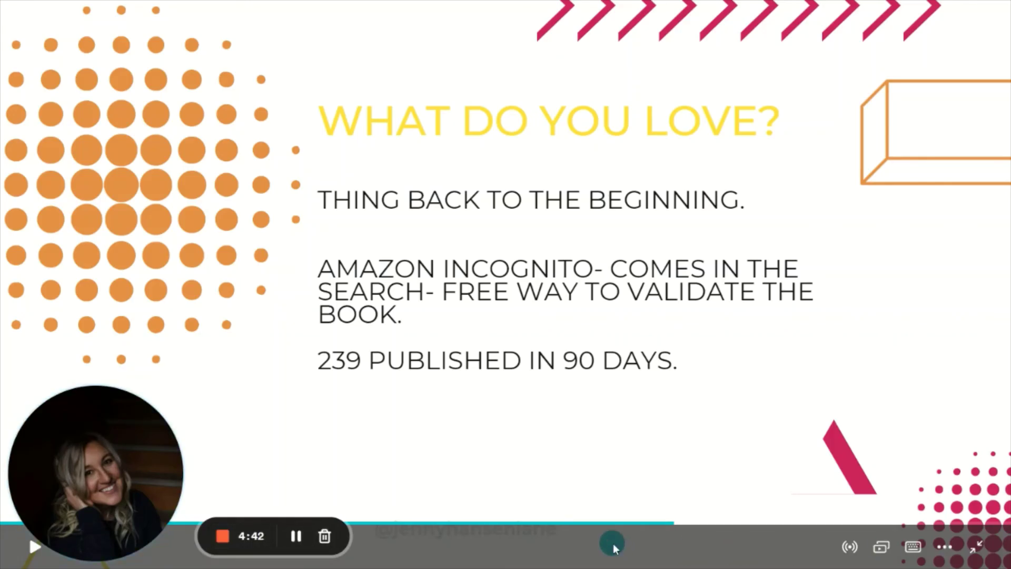
click(485, 498)
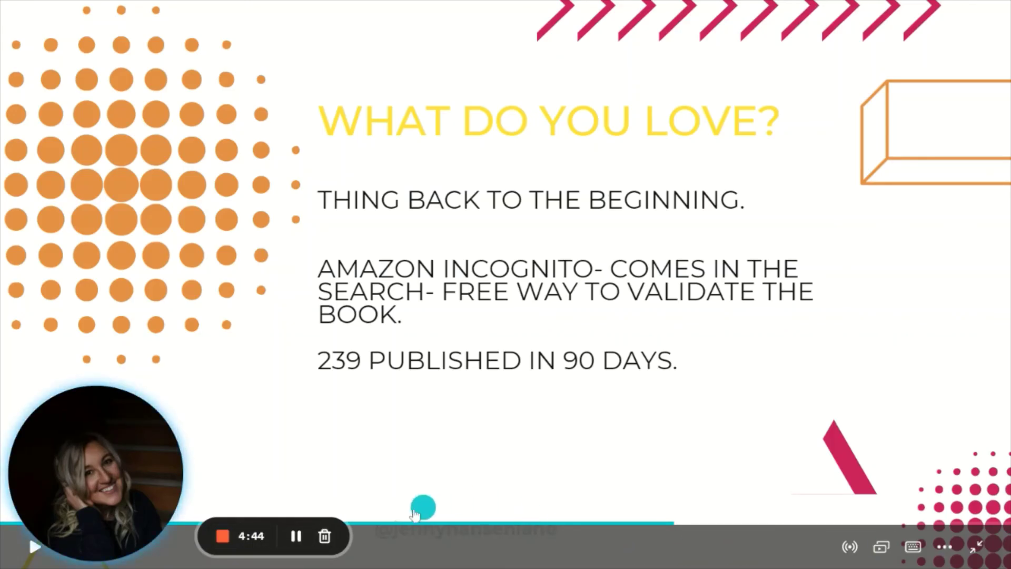